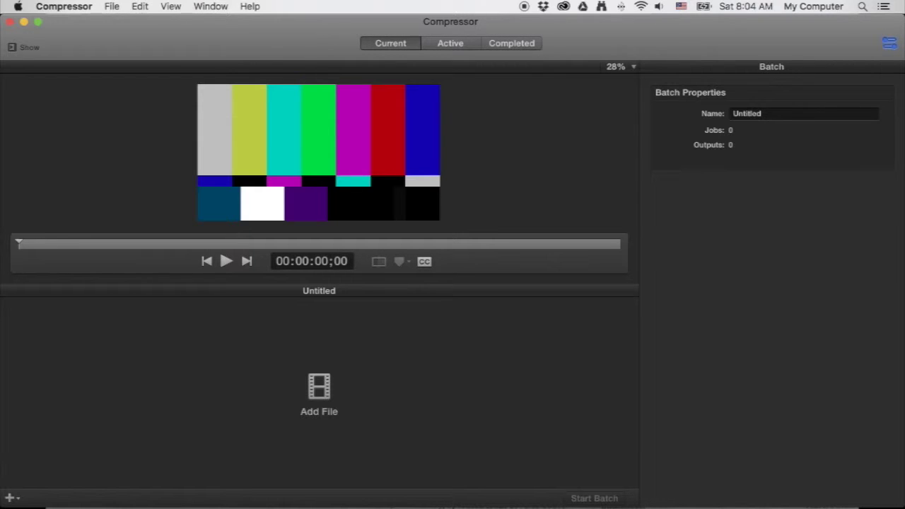
# Open a Finder search for p1010214 and place its window to the right of the Compressor batch.
pyautogui.press('super+i')
pyautogui.moveTo(417, 49); pyautogui.dragTo(591, 30)
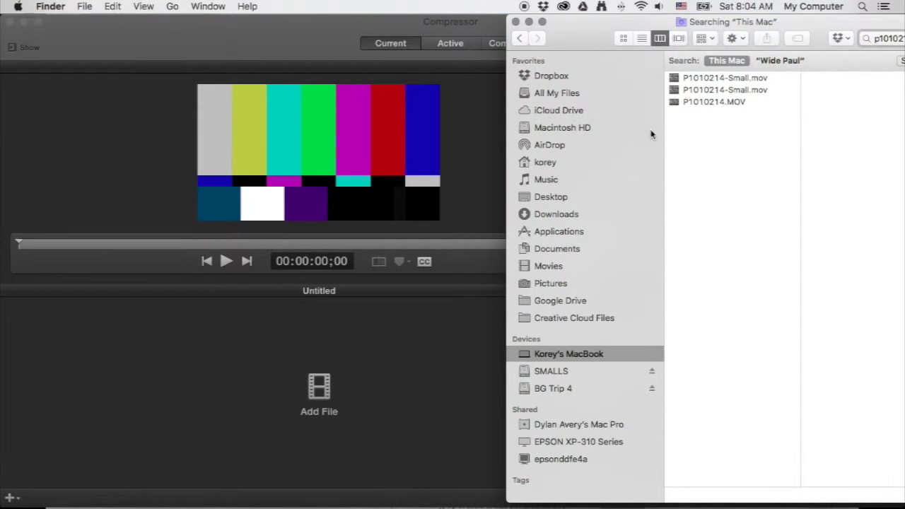
# Inspect P1010214.MOV in Finder (3840×2160, 4.27 GB QT movie), then bring Compressor back to the front.
pyautogui.click(681, 102)
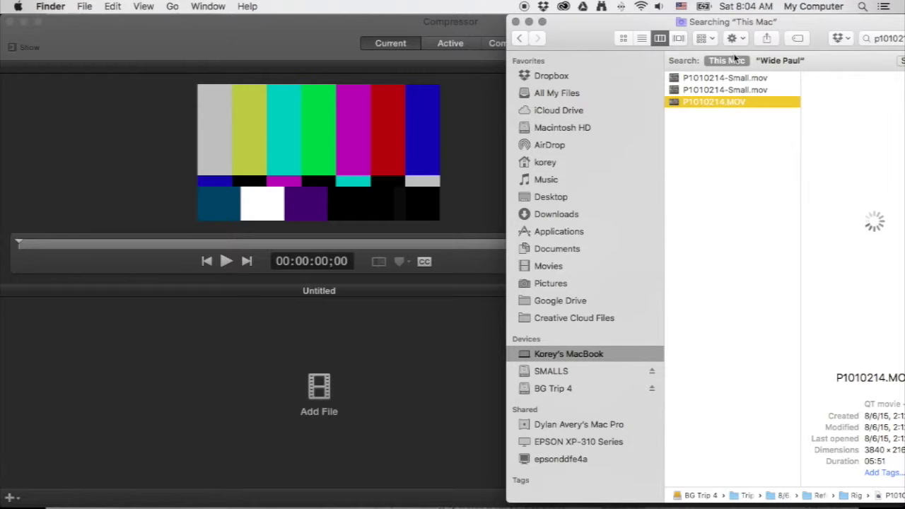
pyautogui.moveTo(656, 24); pyautogui.dragTo(625, 23)
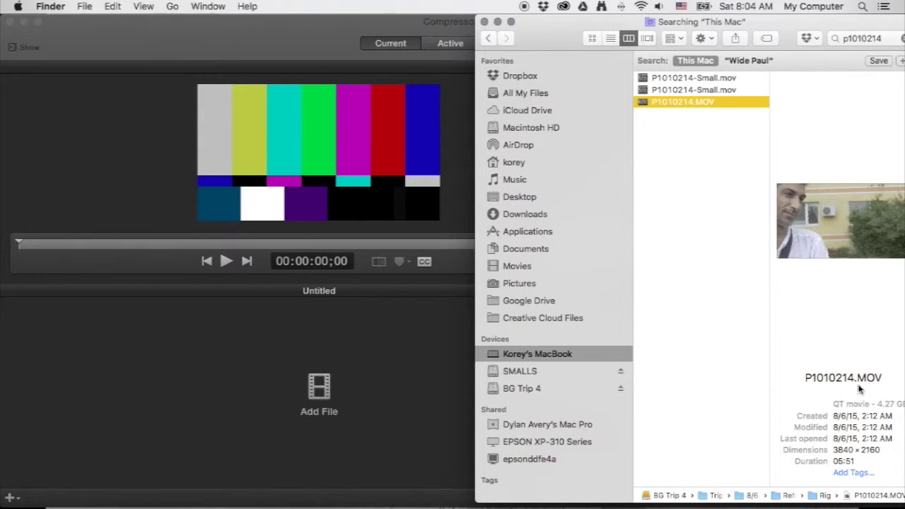
pyautogui.moveTo(570, 23); pyautogui.dragTo(562, 24)
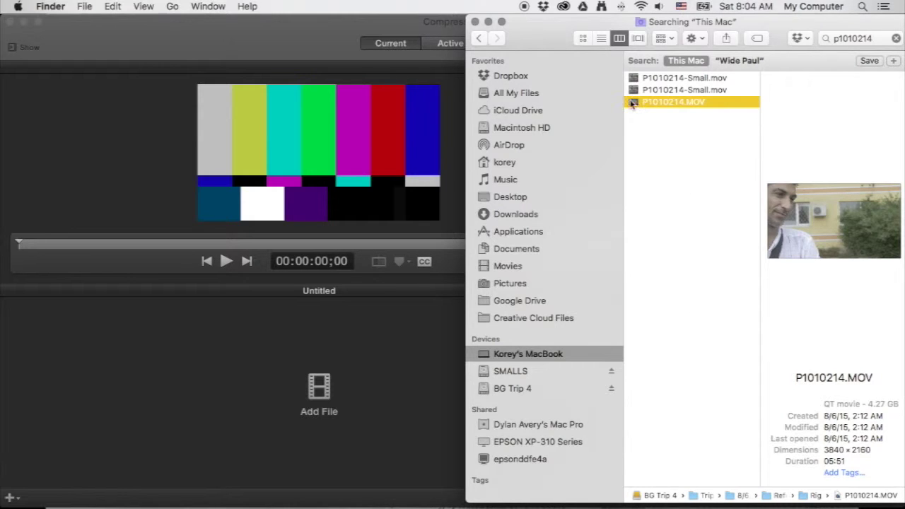
pyautogui.moveTo(543, 34); pyautogui.dragTo(700, 34)
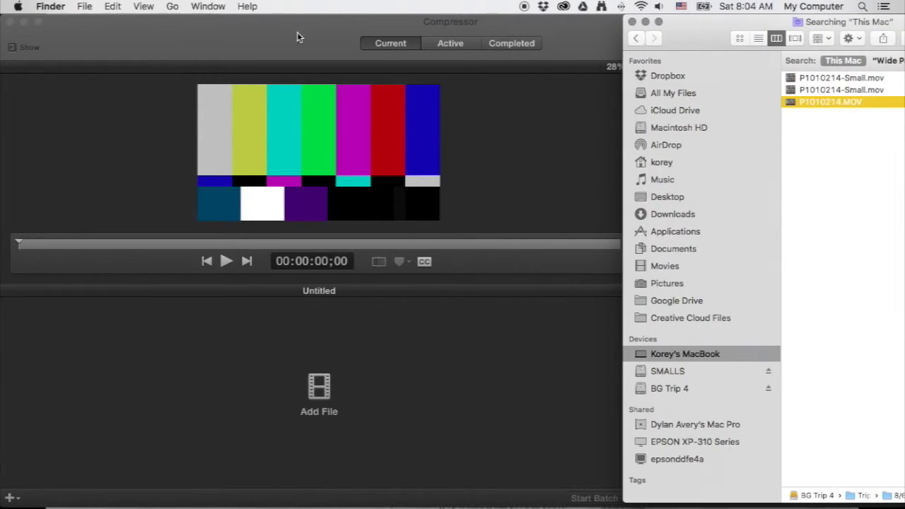
pyautogui.click(297, 36)
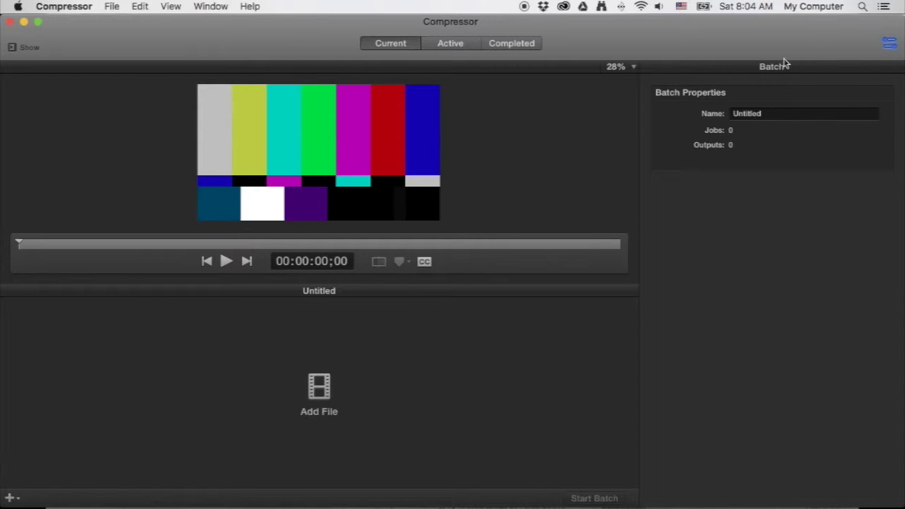
# Show Compressor's settings library with the custom Small copy preset visible, then return to the Finder results.
pyautogui.click(888, 44)
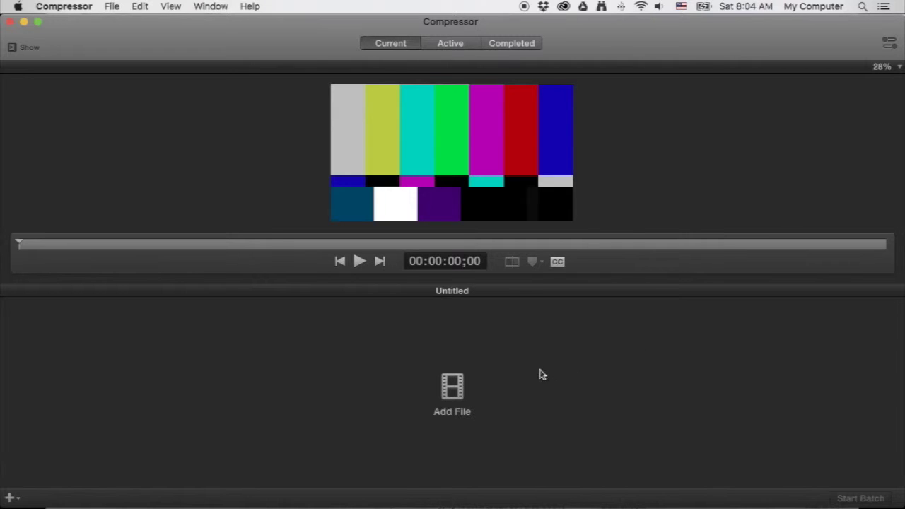
pyautogui.click(32, 50)
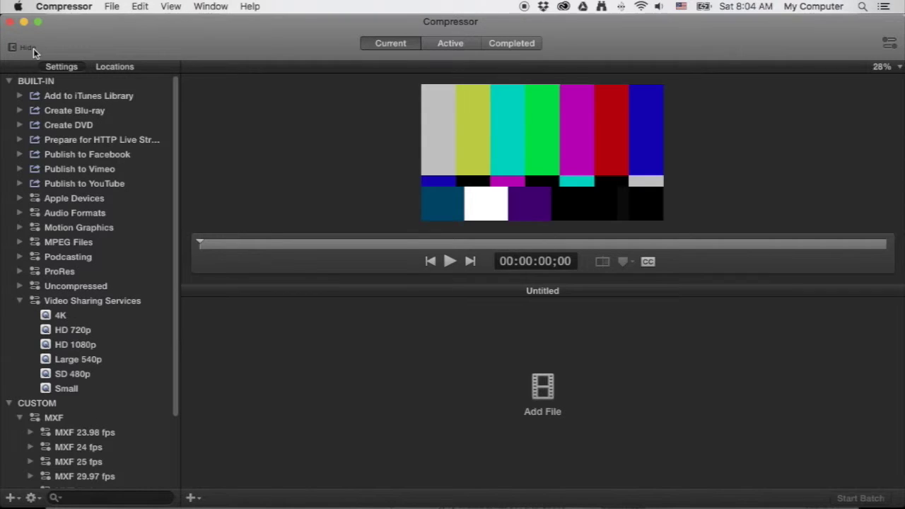
pyautogui.click(20, 301)
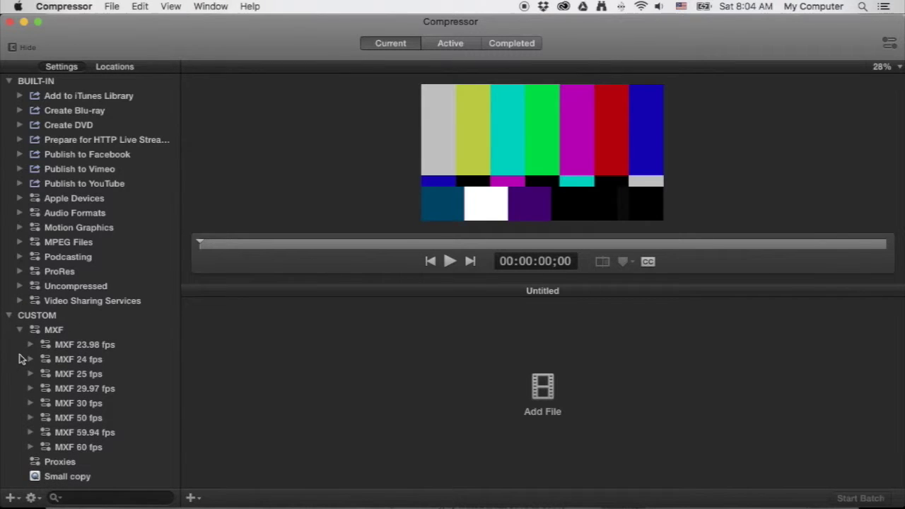
pyautogui.click(890, 44)
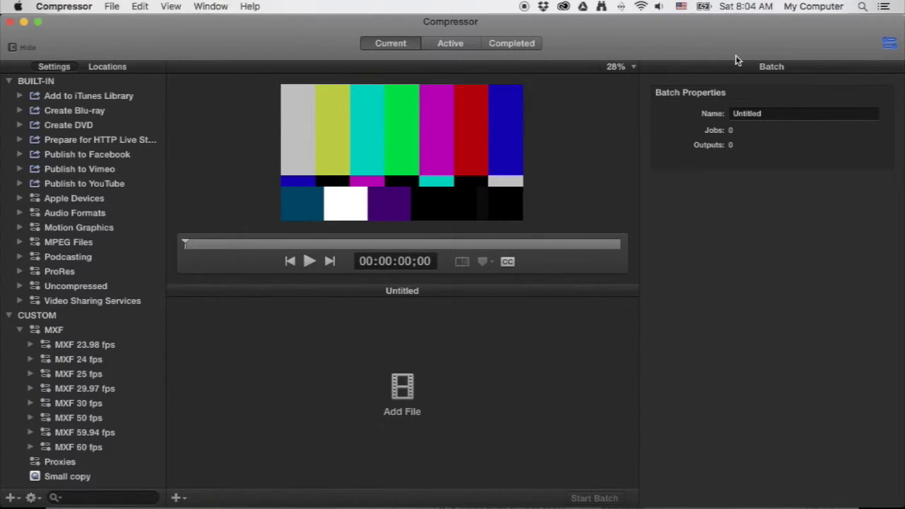
pyautogui.press('space')
pyautogui.press('Tab')
pyautogui.press('BackSpace')
# Add P1010214.MOV to the Compressor batch and select the job to view its 3840×2160, 23.976 fps details.
pyautogui.press('super+Tab')
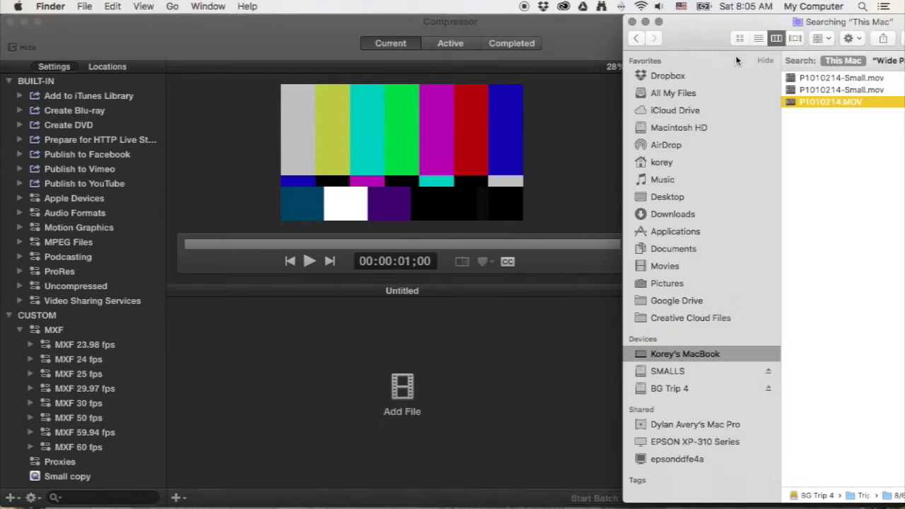
pyautogui.moveTo(792, 102); pyautogui.dragTo(401, 389)
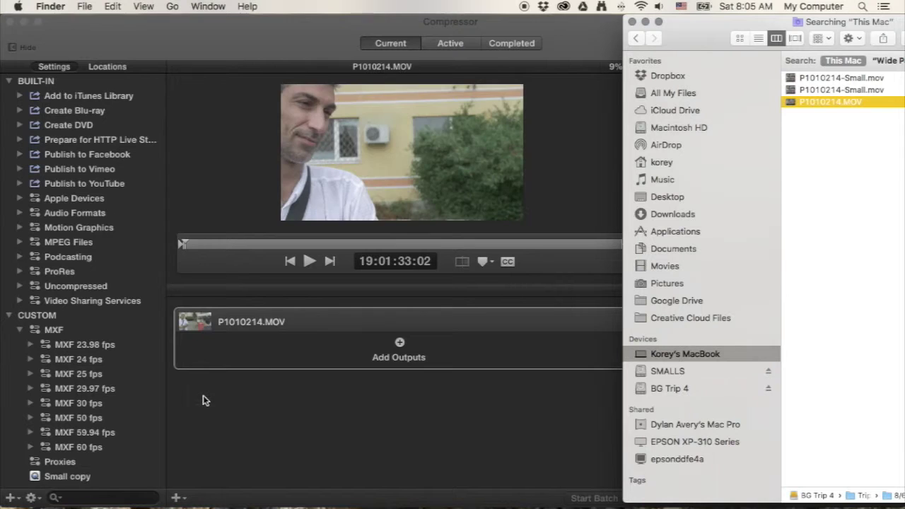
pyautogui.click(258, 330)
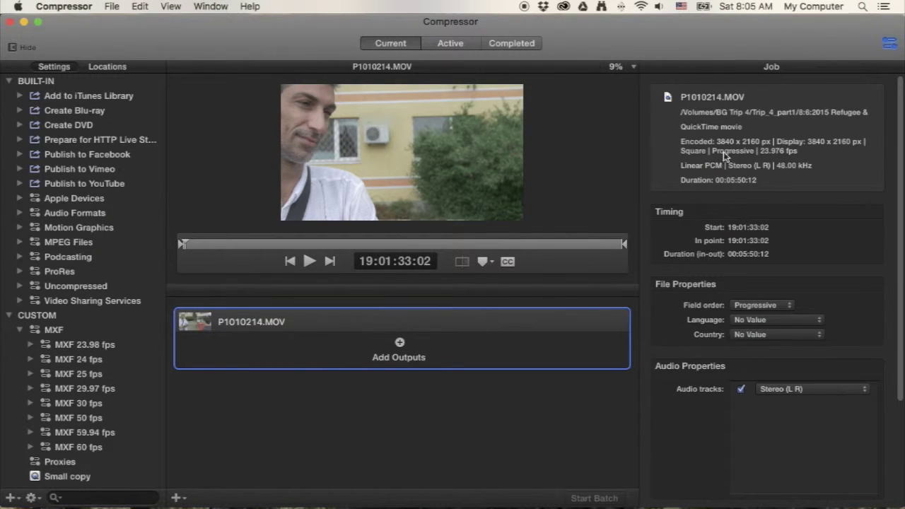
# Expand the Video Sharing Services group to list its 4K through Small presets.
pyautogui.scroll(-1, 741, 154)
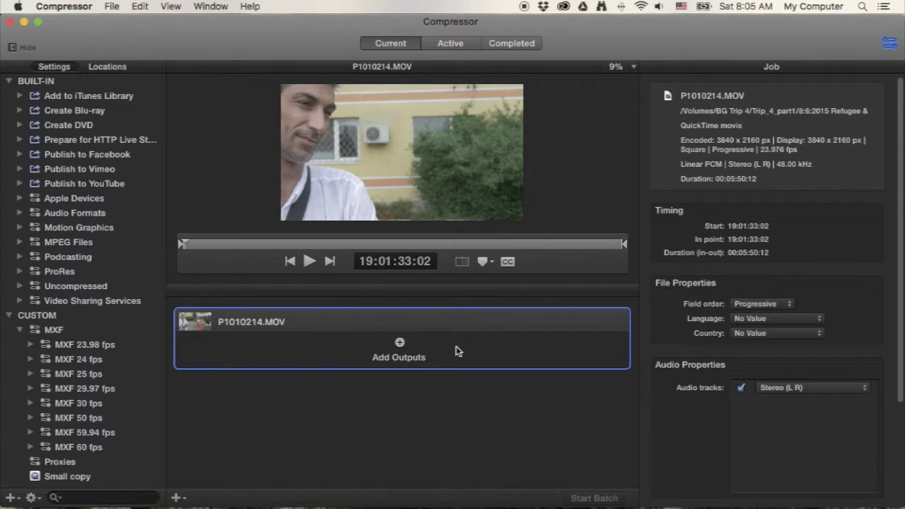
pyautogui.click(19, 300)
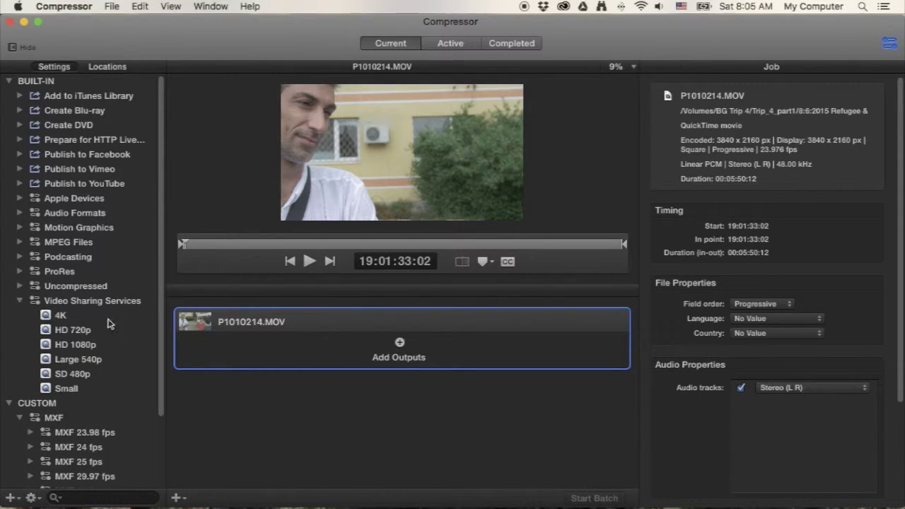
# Apply the Small preset to the P1010214.MOV job, outputting P1010214-Small.mov at 428 × 240.
pyautogui.scroll(-1, 70, 385)
pyautogui.moveTo(48, 385); pyautogui.dragTo(329, 358)
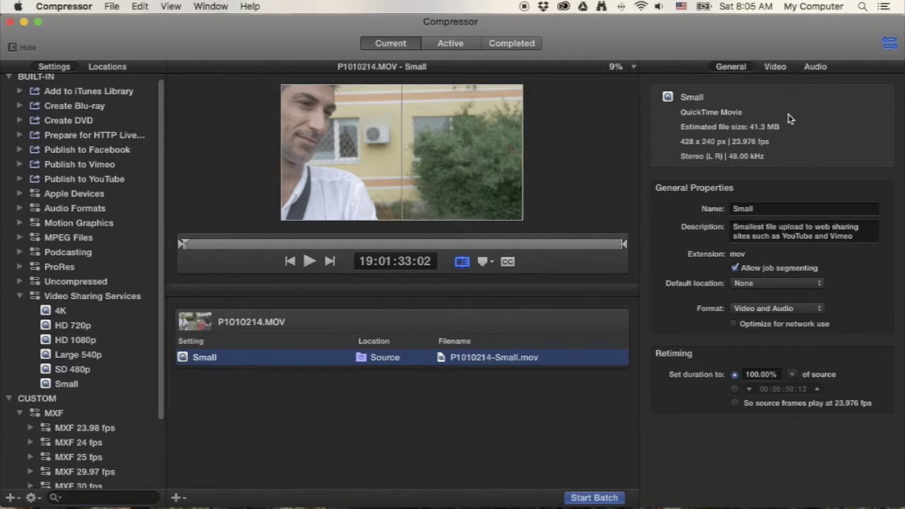
# Set the Small output's video frame size to 160 × 120 and its data rate to Computer playback.
pyautogui.click(775, 70)
pyautogui.click(845, 207)
pyautogui.doubleClick(849, 208)
pyautogui.write('160')
pyautogui.doubleClick(872, 208)
pyautogui.write('12')
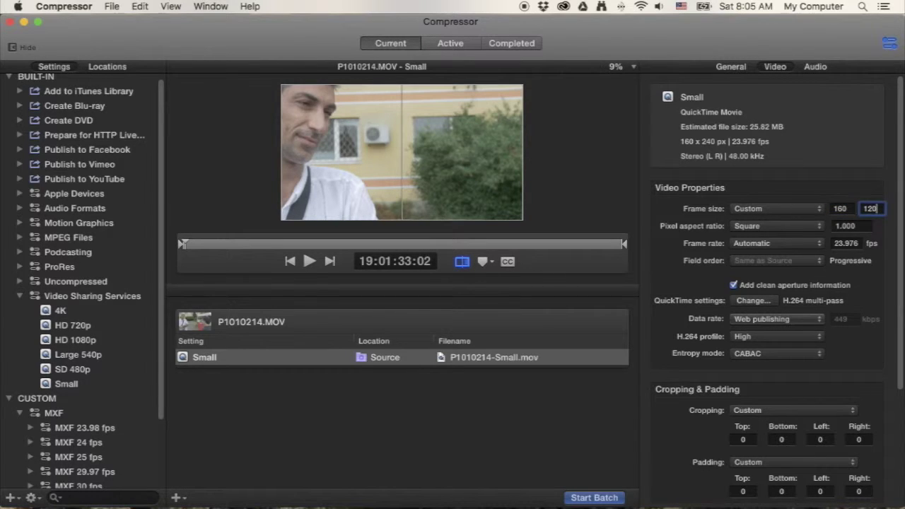
pyautogui.click(789, 322)
pyautogui.click(785, 309)
# Have the Small output copy audio tracks from the source, then start the batch encoding.
pyautogui.click(816, 68)
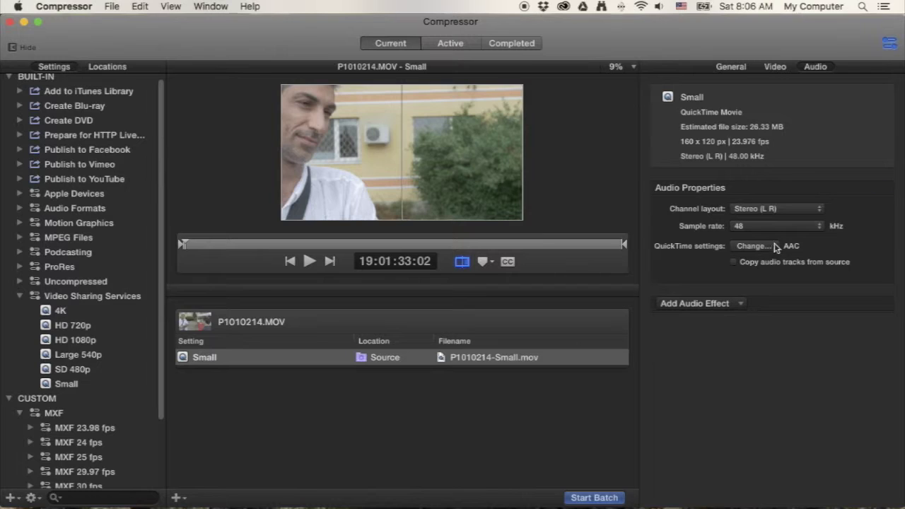
pyautogui.click(735, 265)
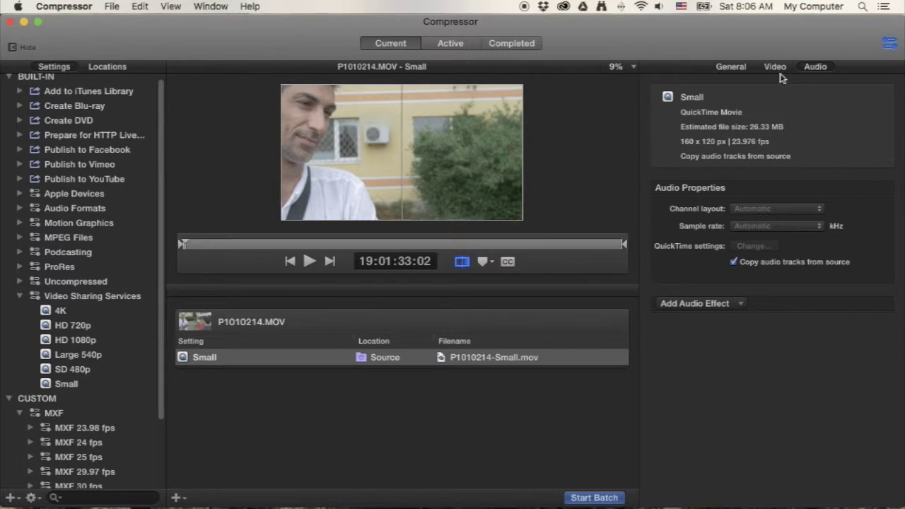
pyautogui.click(585, 499)
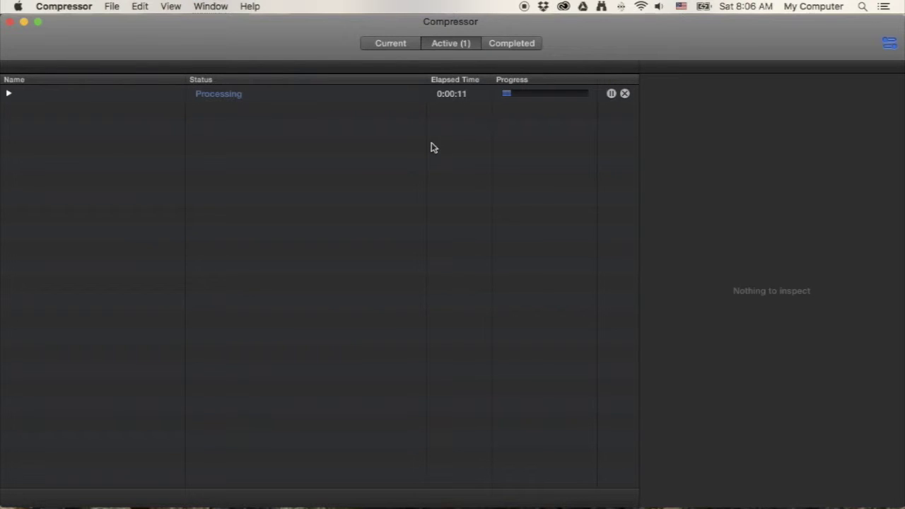
# Switch the active job's time column to Remaining, then review the Completed job history.
pyautogui.click(463, 82)
pyautogui.click(517, 46)
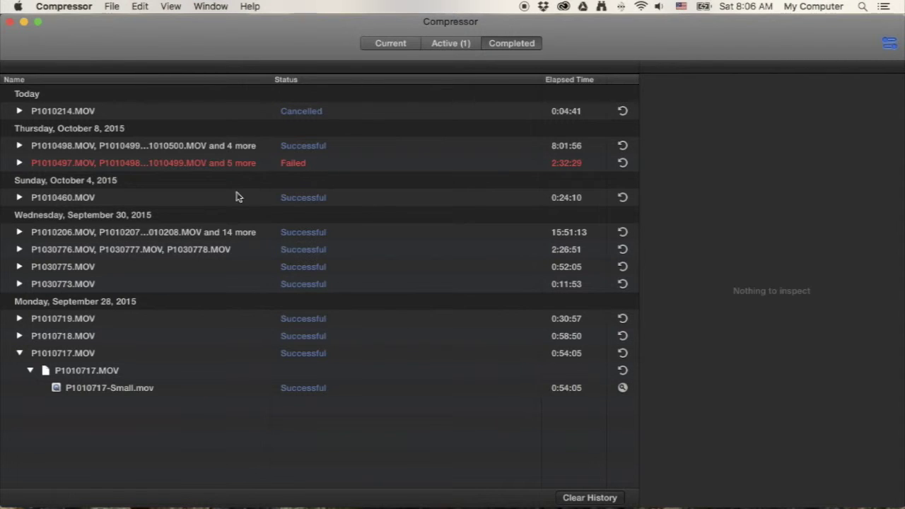
# Check P1010214-Small.mov in Finder (160 × 120, 88.7 MB), then return to Compressor's Current view.
pyautogui.press('super+Tab')
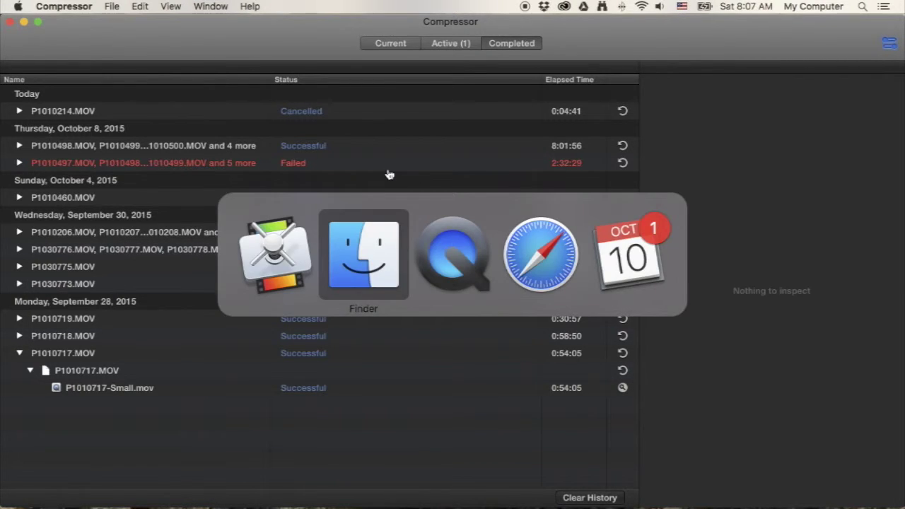
pyautogui.moveTo(685, 30); pyautogui.dragTo(628, 29)
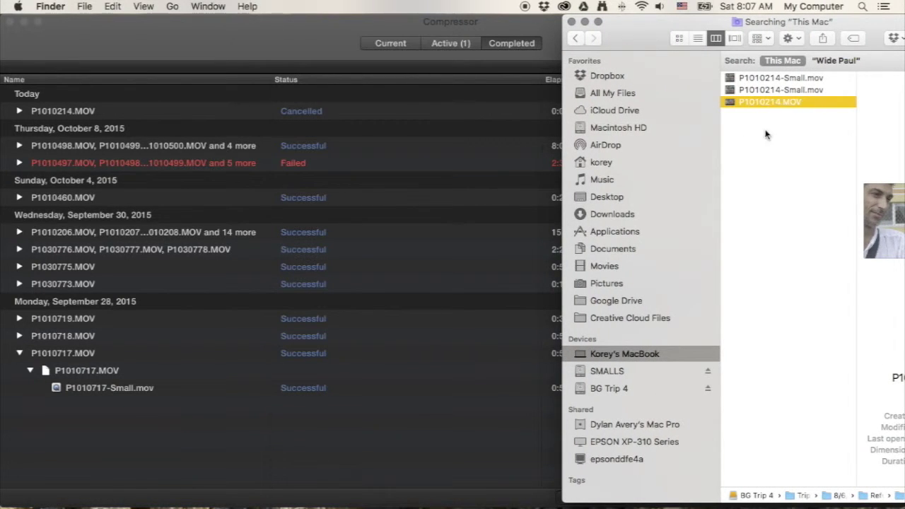
pyautogui.click(772, 90)
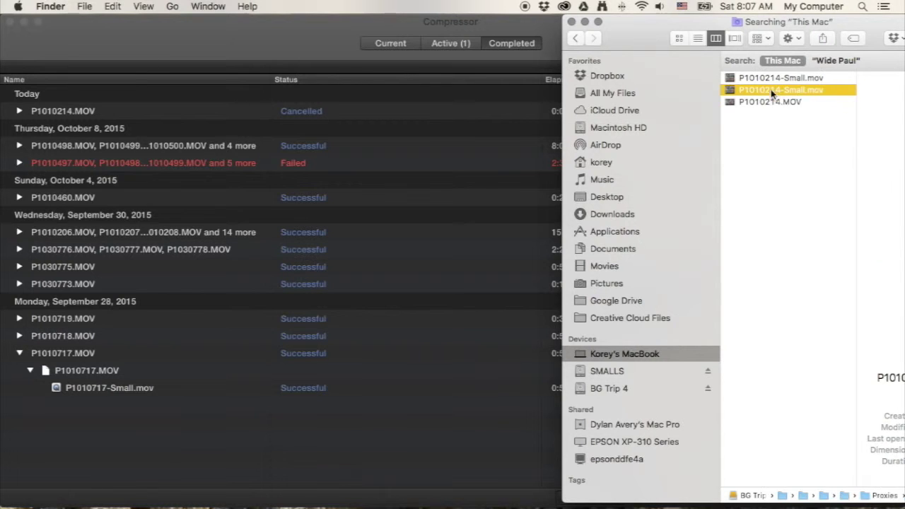
pyautogui.moveTo(656, 24); pyautogui.dragTo(563, 24)
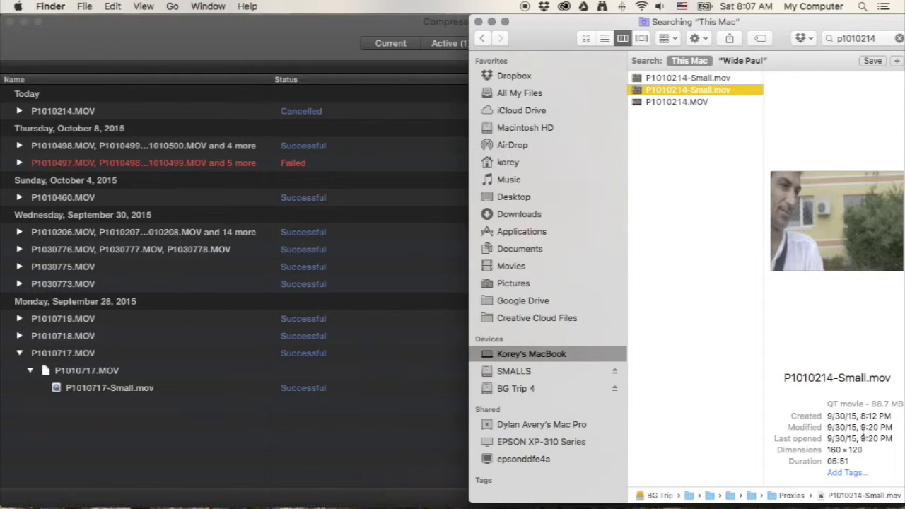
pyautogui.moveTo(542, 33); pyautogui.dragTo(474, 32)
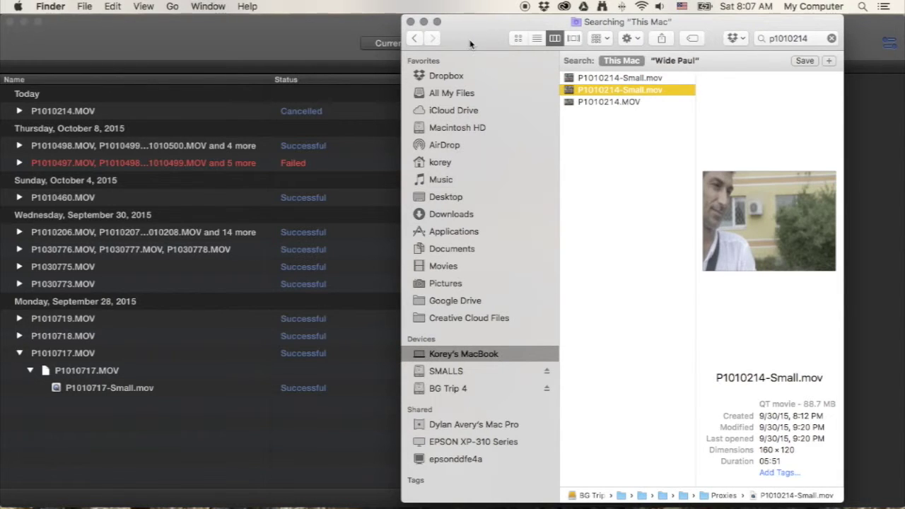
pyautogui.click(322, 30)
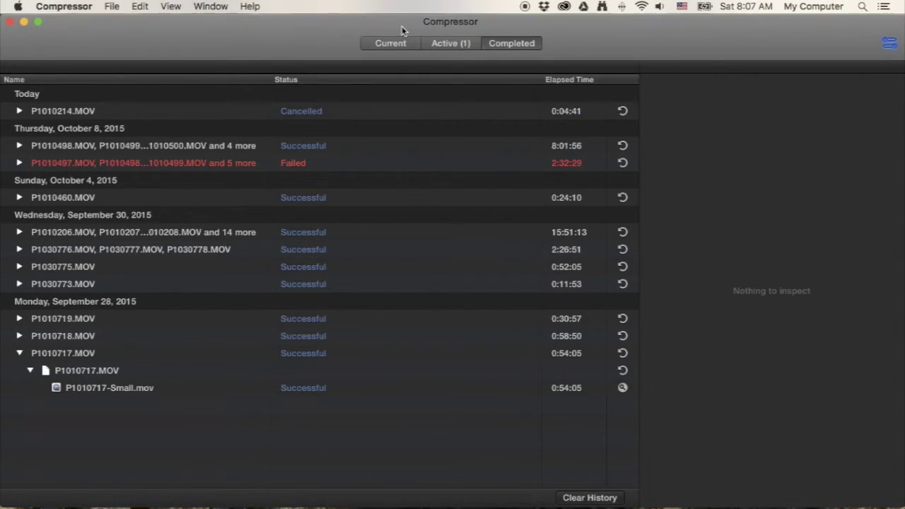
pyautogui.click(399, 45)
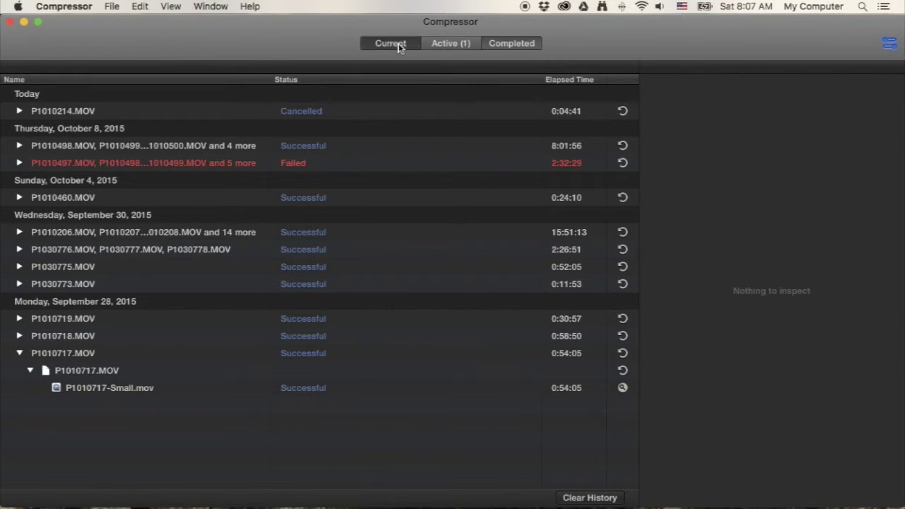
# Widen the Finder file-name search to p101021.
pyautogui.press('super+Tab')
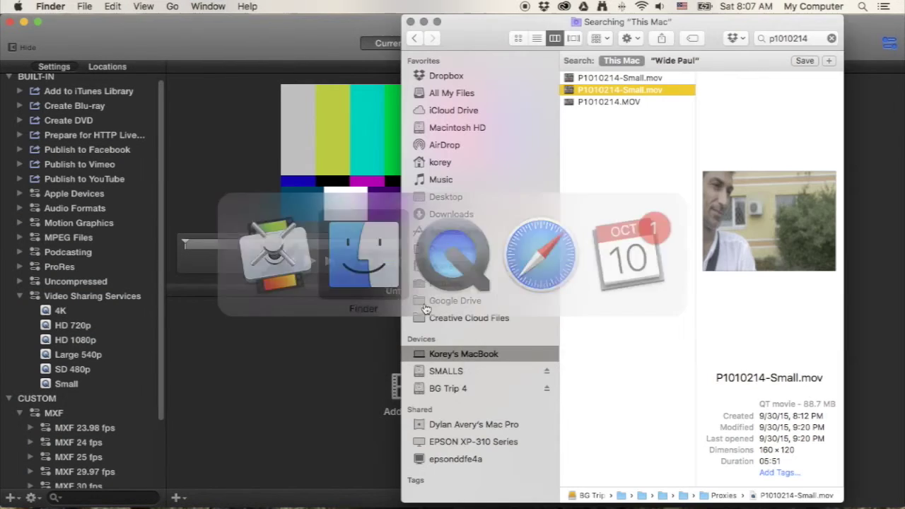
pyautogui.click(806, 39)
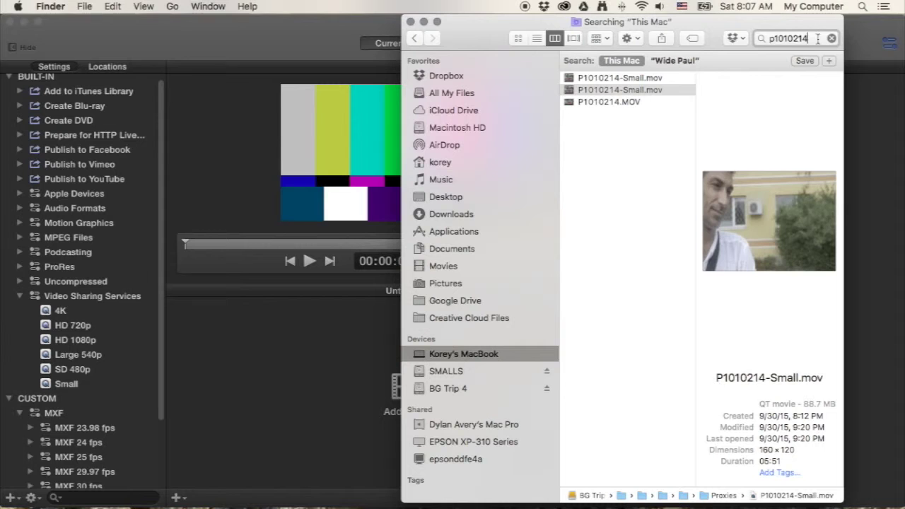
pyautogui.press('BackSpace')
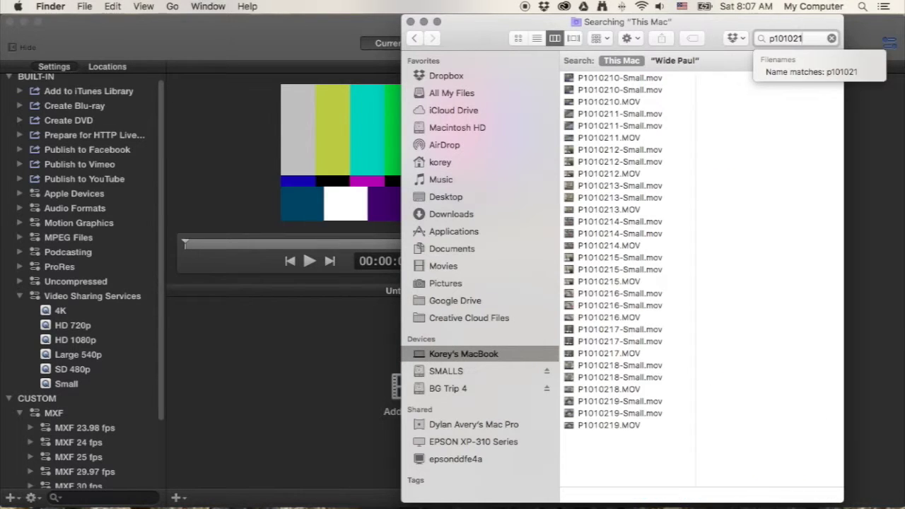
pyautogui.click(621, 447)
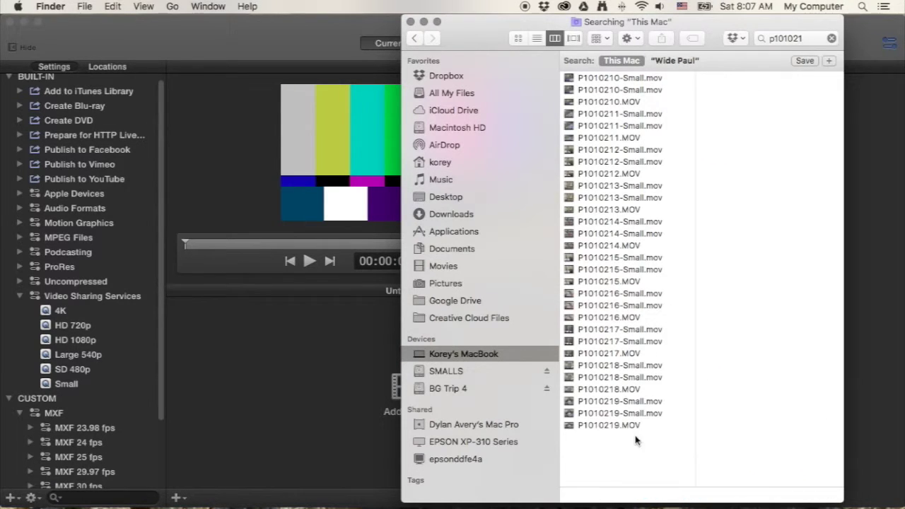
# Select the eight originals P1010212.MOV through P1010219.MOV and drag them into the Compressor batch.
pyautogui.click(633, 426)
pyautogui.keyDown('super'); pyautogui.click(622, 388); pyautogui.keyUp('super')
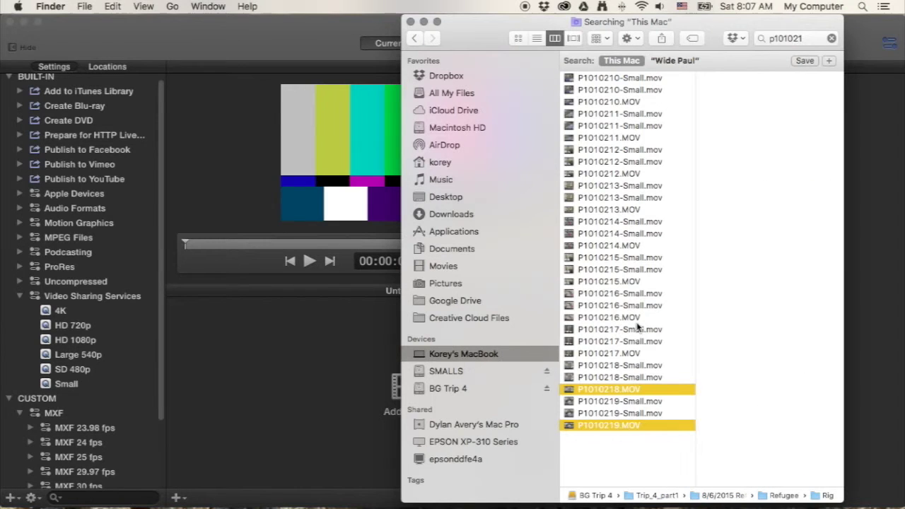
pyautogui.keyDown('super'); pyautogui.click(633, 353); pyautogui.keyUp('super')
pyautogui.keyDown('super'); pyautogui.click(631, 318); pyautogui.keyUp('super')
pyautogui.keyDown('super'); pyautogui.click(633, 281); pyautogui.keyUp('super')
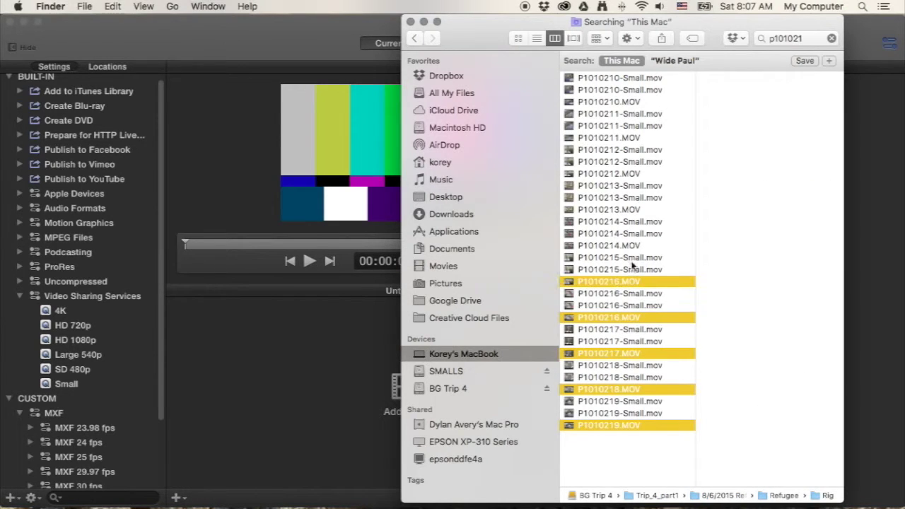
pyautogui.keyDown('super'); pyautogui.click(633, 246); pyautogui.keyUp('super')
pyautogui.keyDown('super'); pyautogui.click(634, 211); pyautogui.keyUp('super')
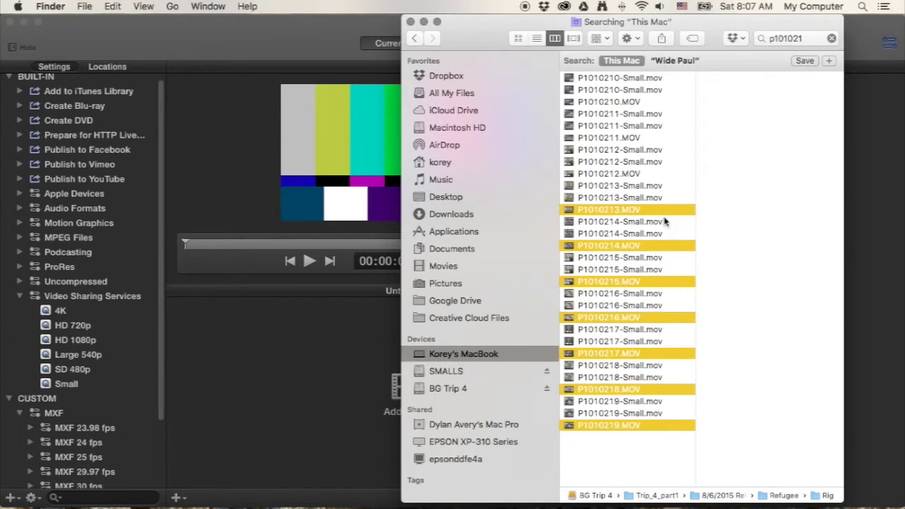
pyautogui.keyDown('super'); pyautogui.click(634, 177); pyautogui.keyUp('super')
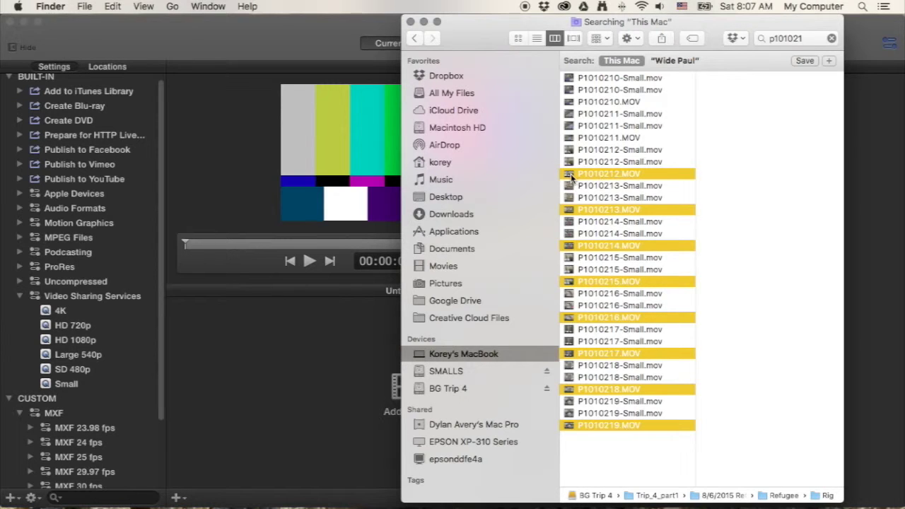
pyautogui.moveTo(571, 178); pyautogui.dragTo(344, 348)
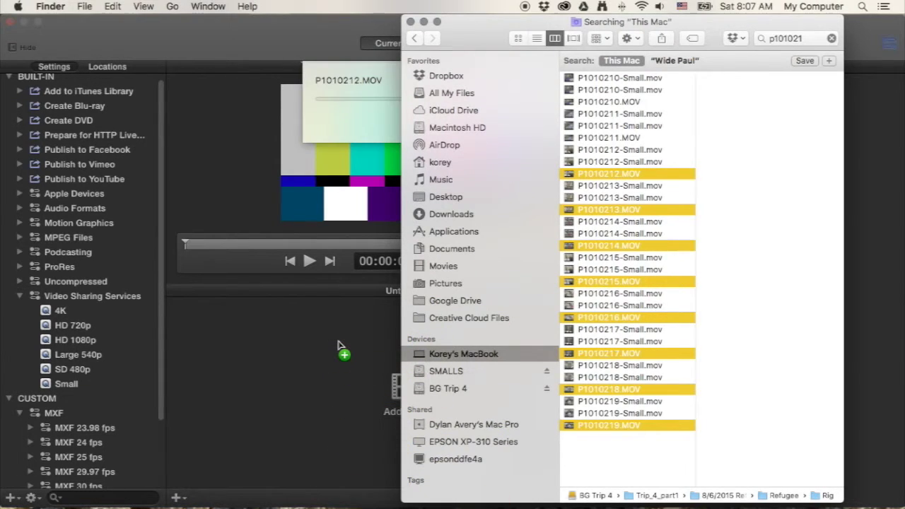
# Add a Small output to the P1010212.MOV job in Compressor.
pyautogui.click(341, 345)
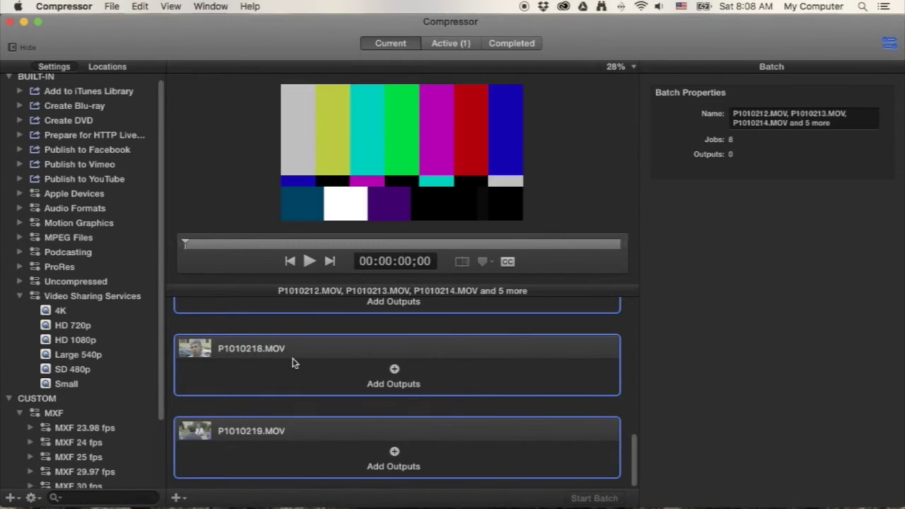
pyautogui.scroll(10, 295, 363)
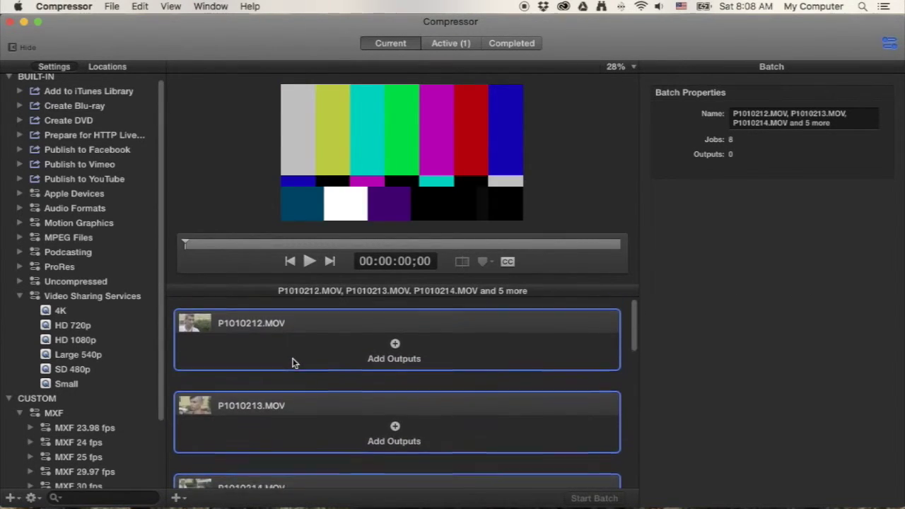
pyautogui.click(424, 379)
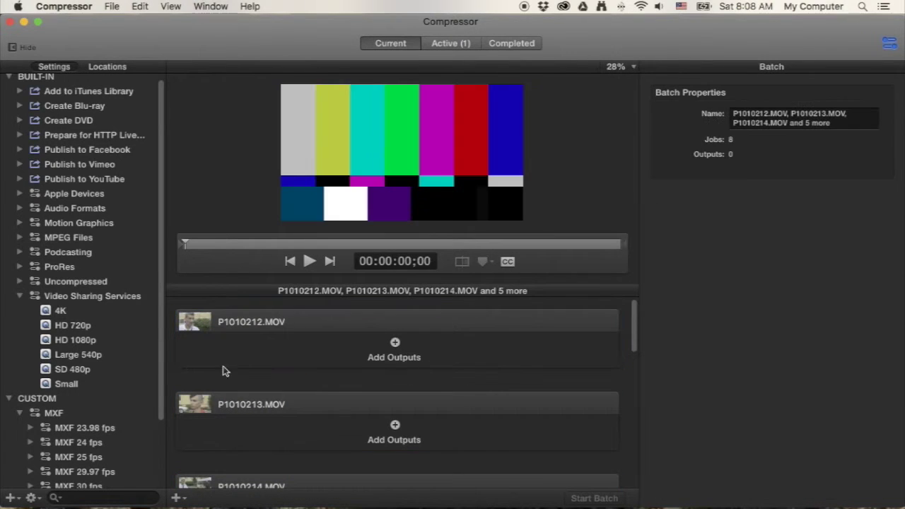
pyautogui.moveTo(45, 384); pyautogui.dragTo(313, 358)
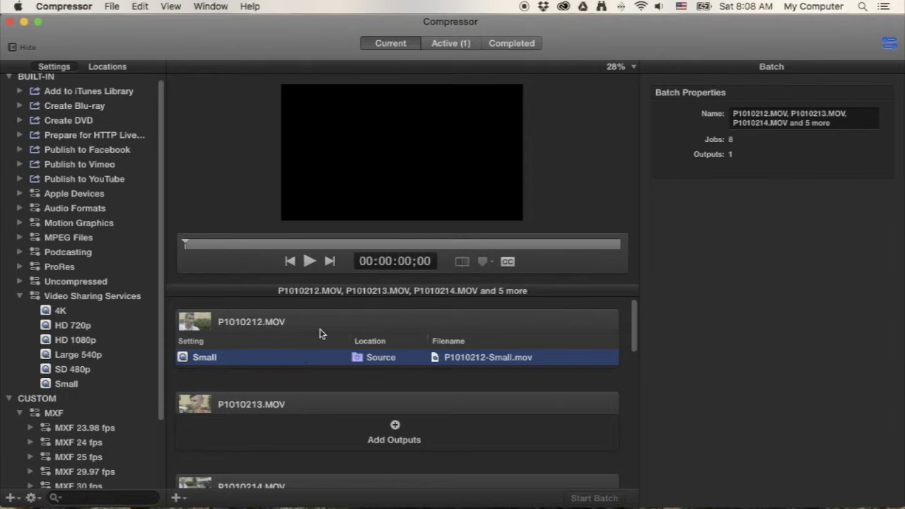
# Undo the Small output and the import, then redo the import to restore the eight jobs.
pyautogui.press('super+z')
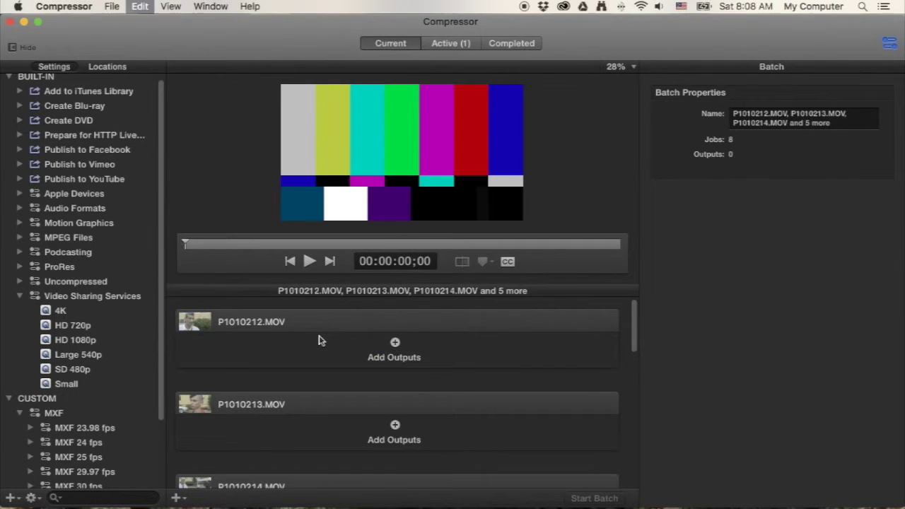
pyautogui.press('super+z')
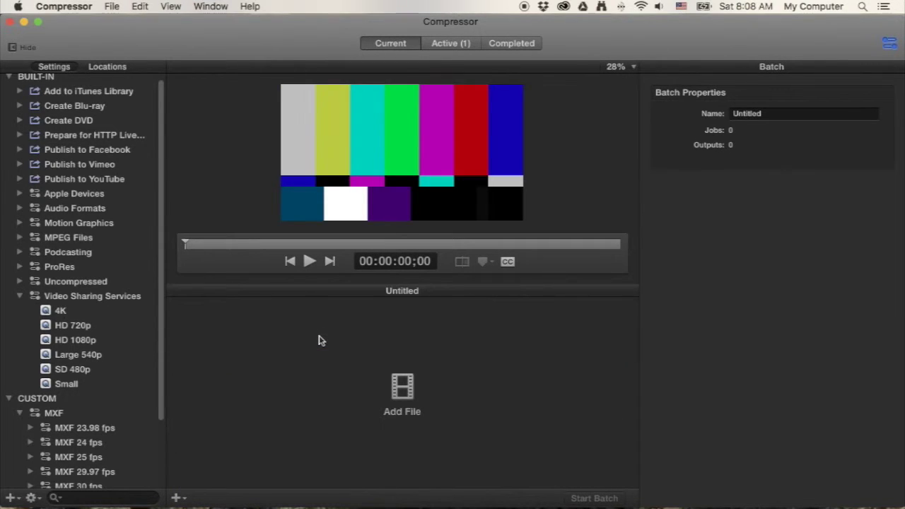
pyautogui.click(139, 6)
pyautogui.click(192, 162)
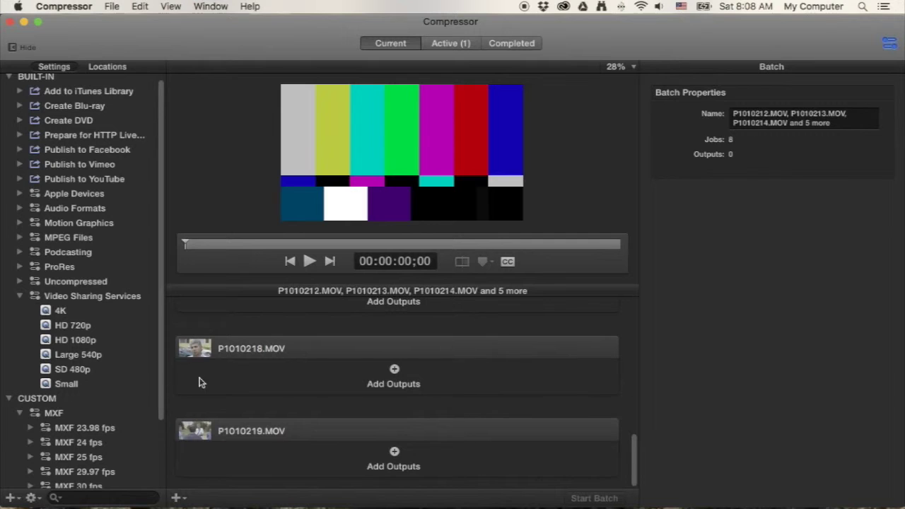
pyautogui.scroll(10, 246, 399)
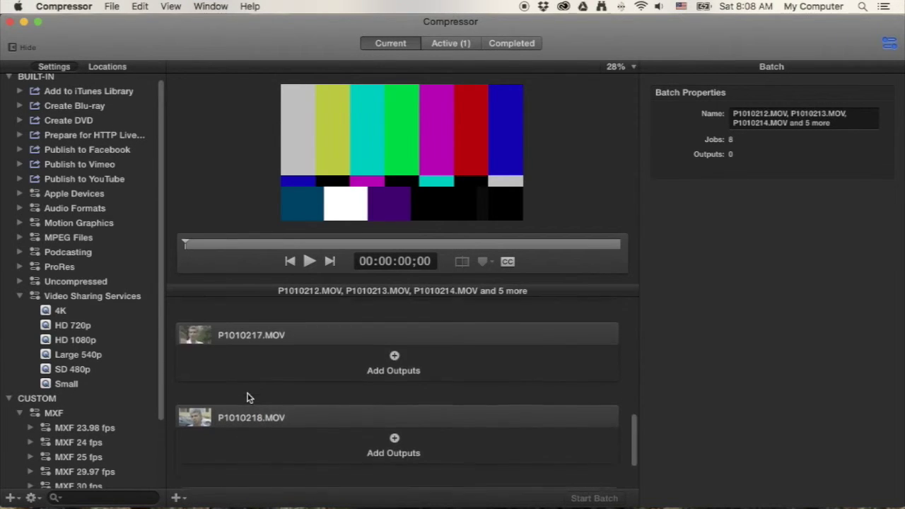
pyautogui.scroll(-10, 212, 418)
pyautogui.scroll(-5, 101, 428)
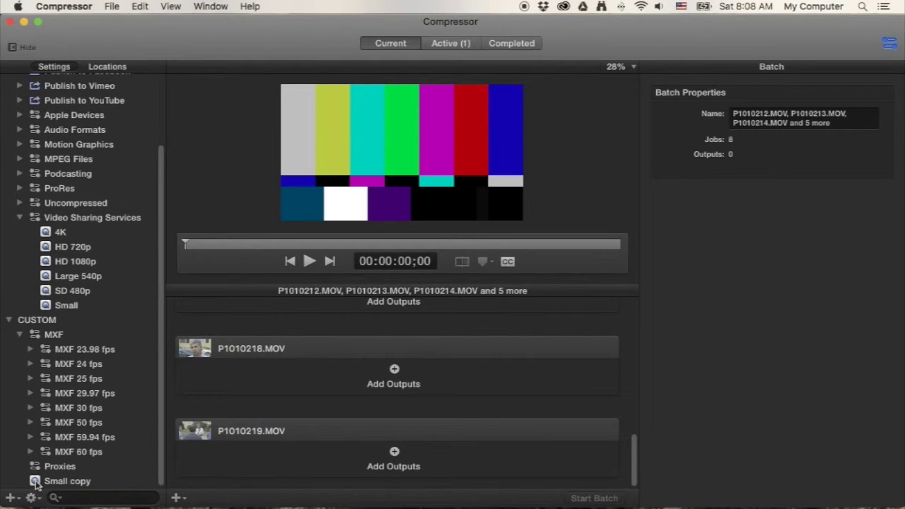
# Check the Small copy preset is a 160 x 120 QuickTime movie, then select all eight jobs.
pyautogui.click(35, 483)
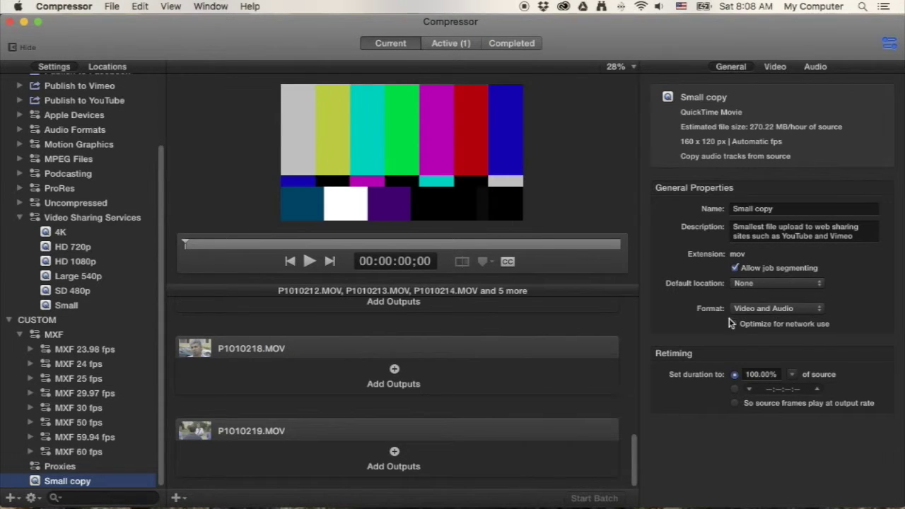
pyautogui.click(337, 438)
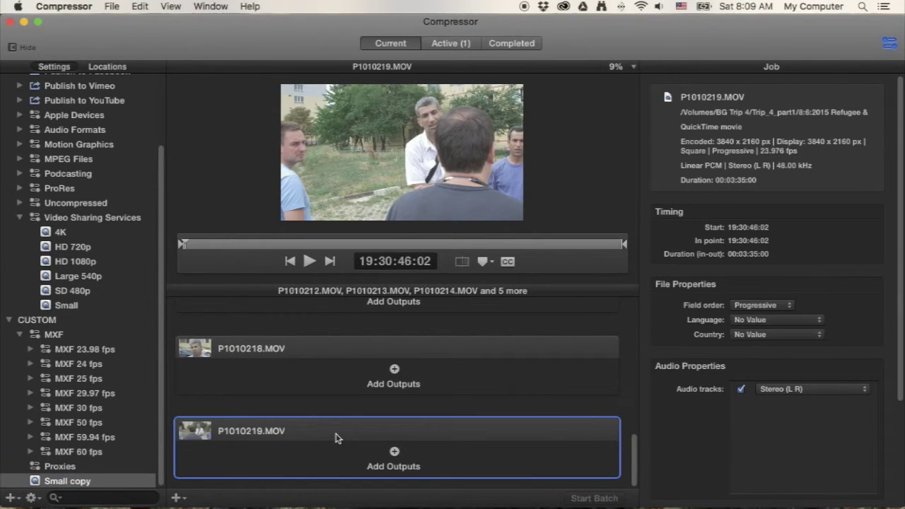
pyautogui.press('super+a')
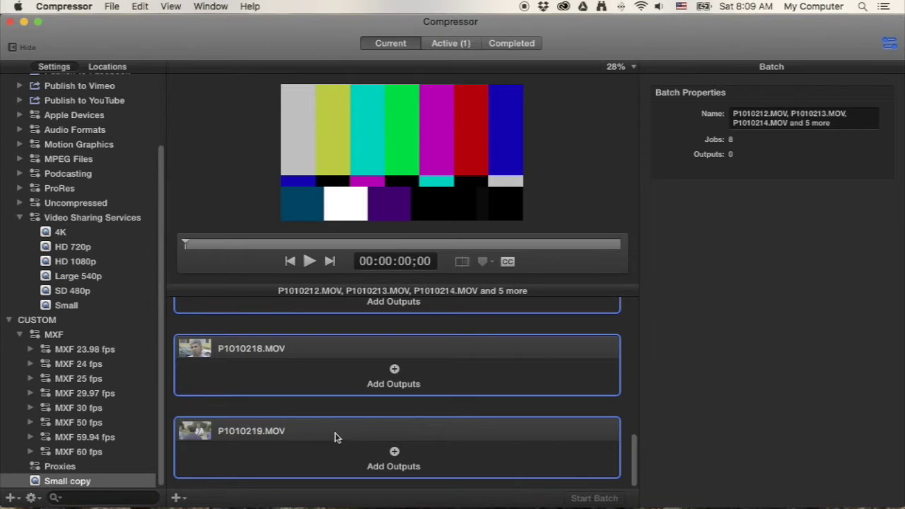
# Apply the Small copy setting to all eight jobs and start the batch.
pyautogui.moveTo(40, 485); pyautogui.dragTo(283, 379)
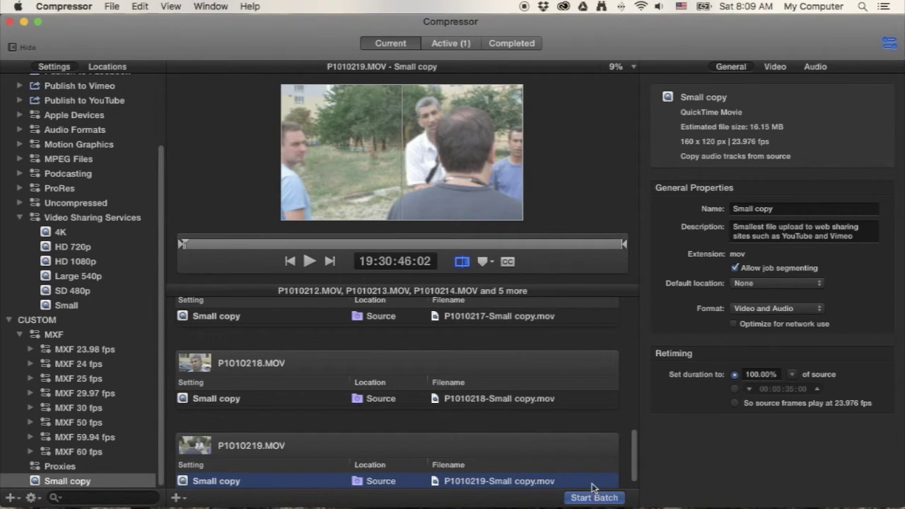
pyautogui.click(511, 44)
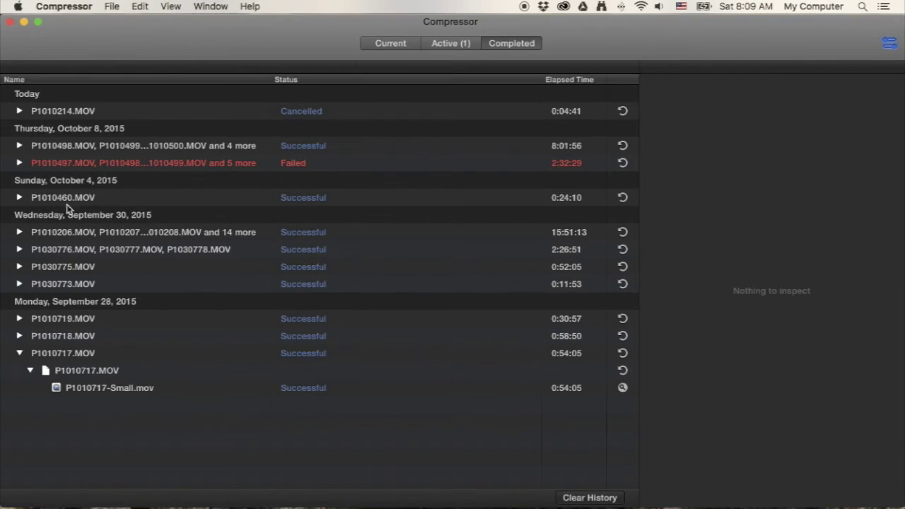
# Expand the September 30 batch and scroll its files P1010206.MOV through P1010222.MOV, all Successful.
pyautogui.click(20, 233)
pyautogui.scroll(-5, 170, 304)
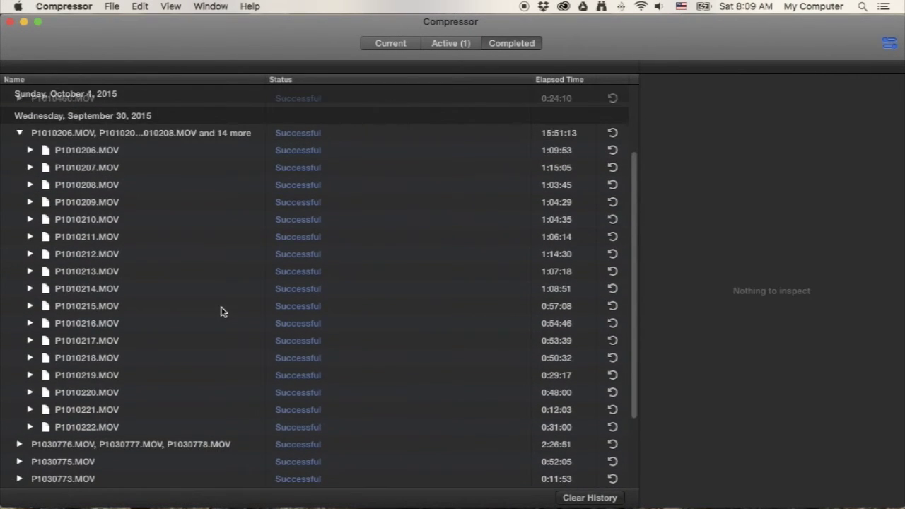
pyautogui.scroll(-5, 227, 311)
pyautogui.scroll(2, 585, 134)
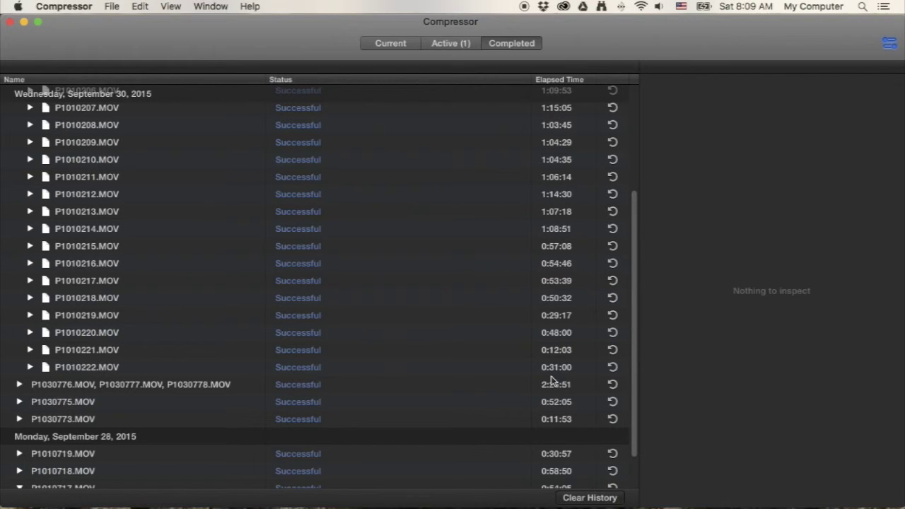
pyautogui.scroll(3, 552, 381)
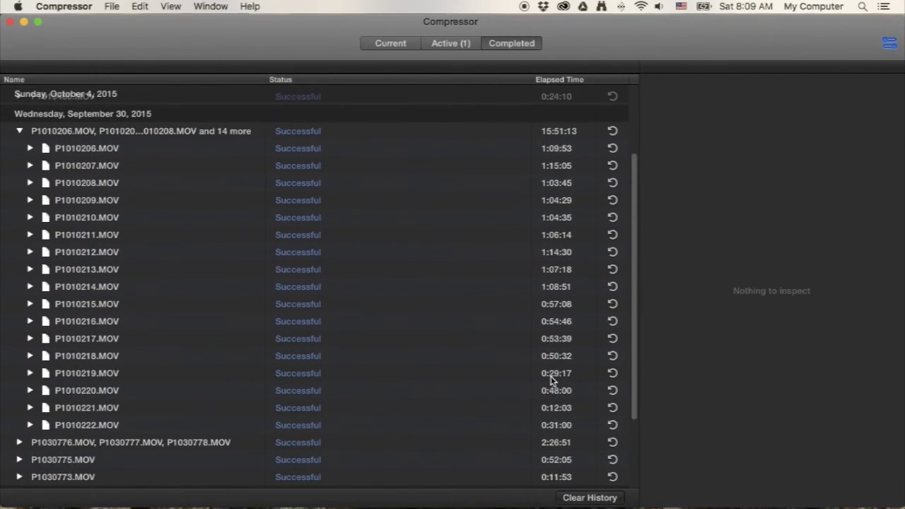
pyautogui.scroll(5, 555, 203)
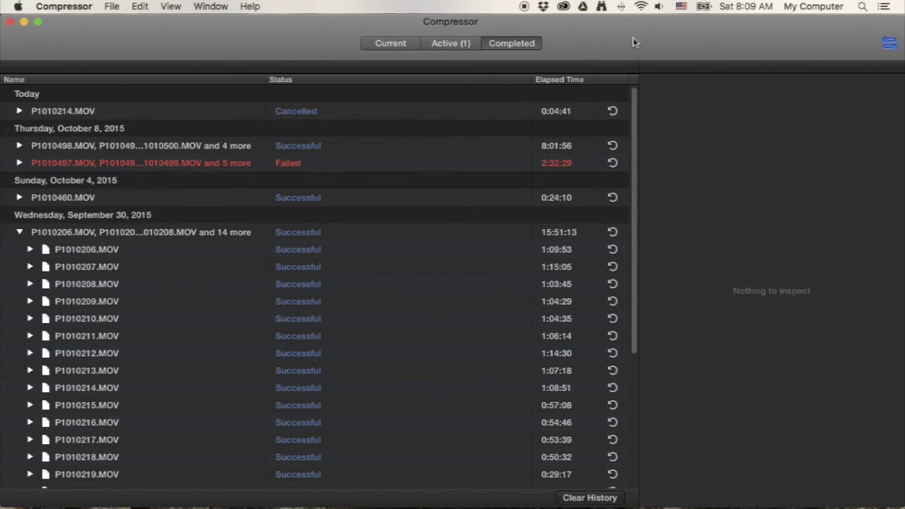
pyautogui.scroll(-9, 568, 197)
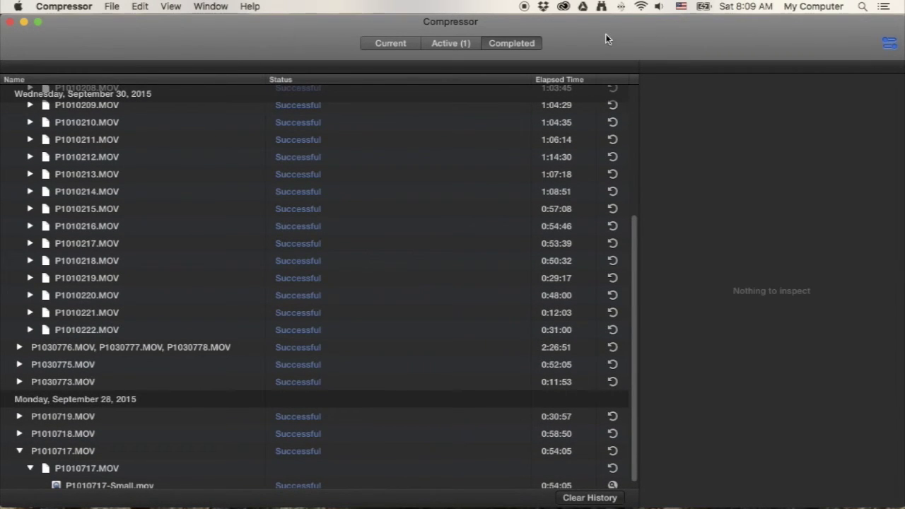
pyautogui.scroll(9, 545, 172)
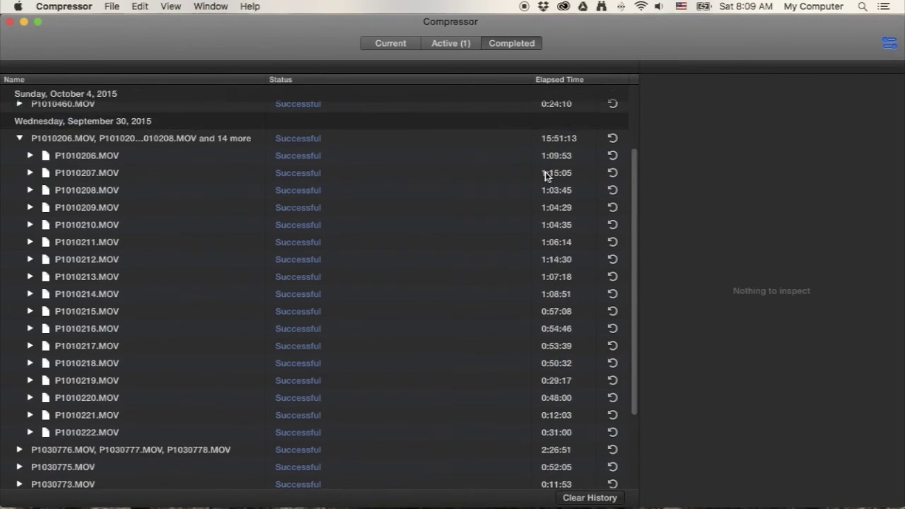